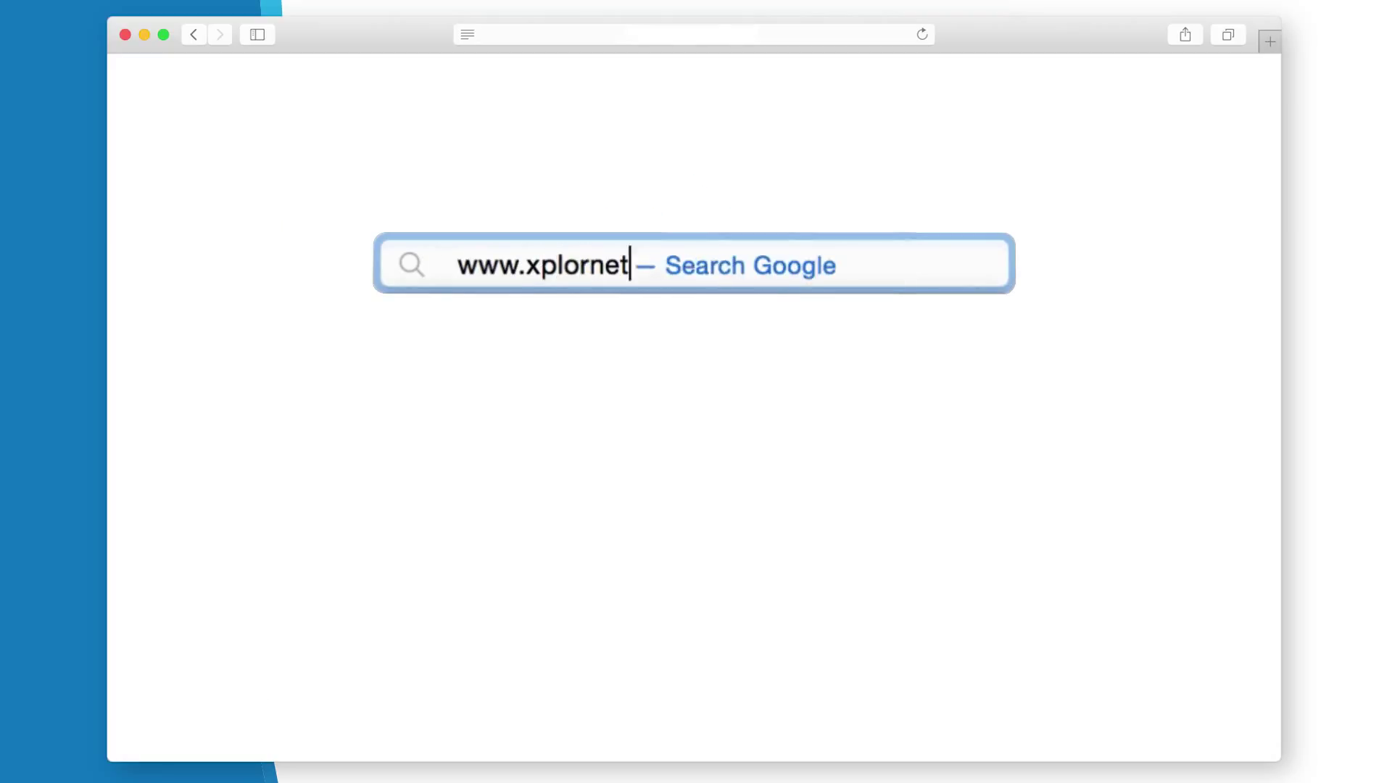
pyautogui.write('/cac')
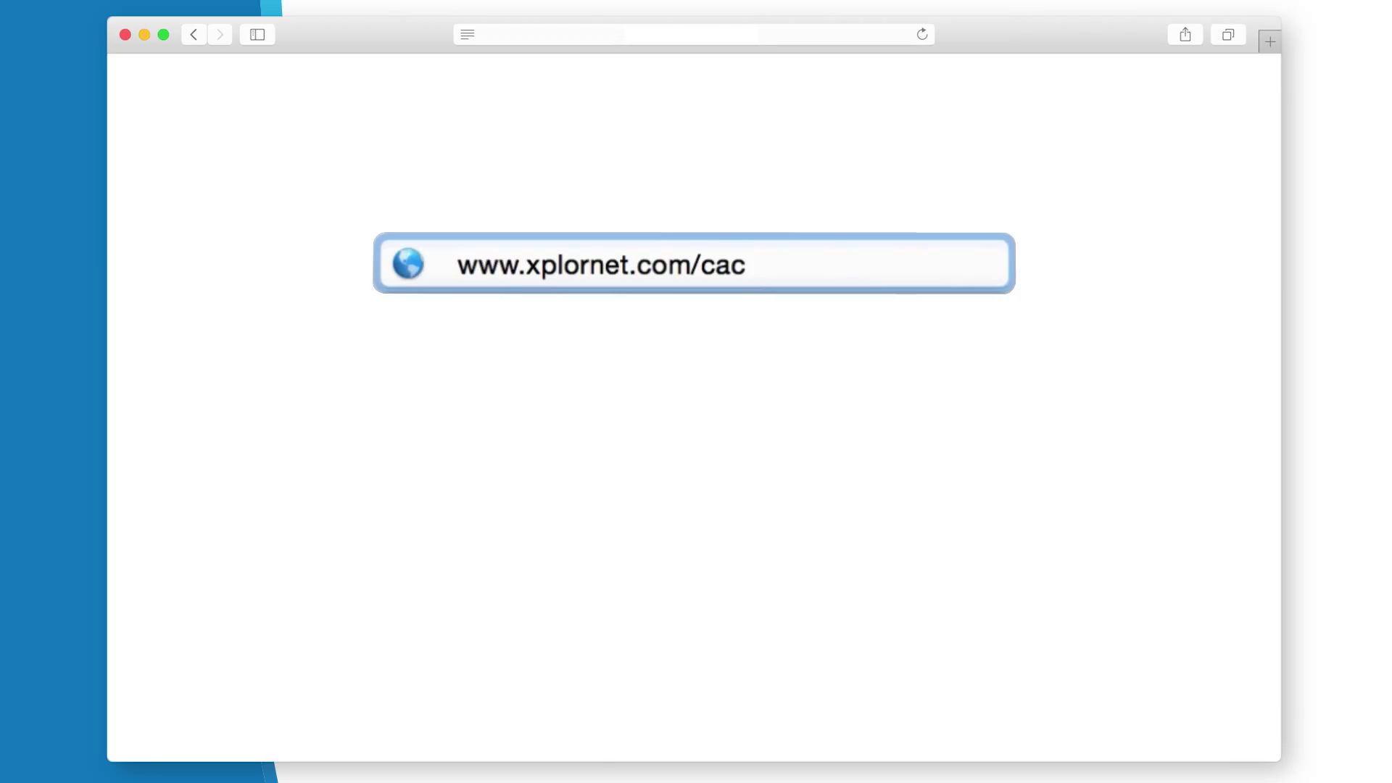
pyautogui.press('Return')
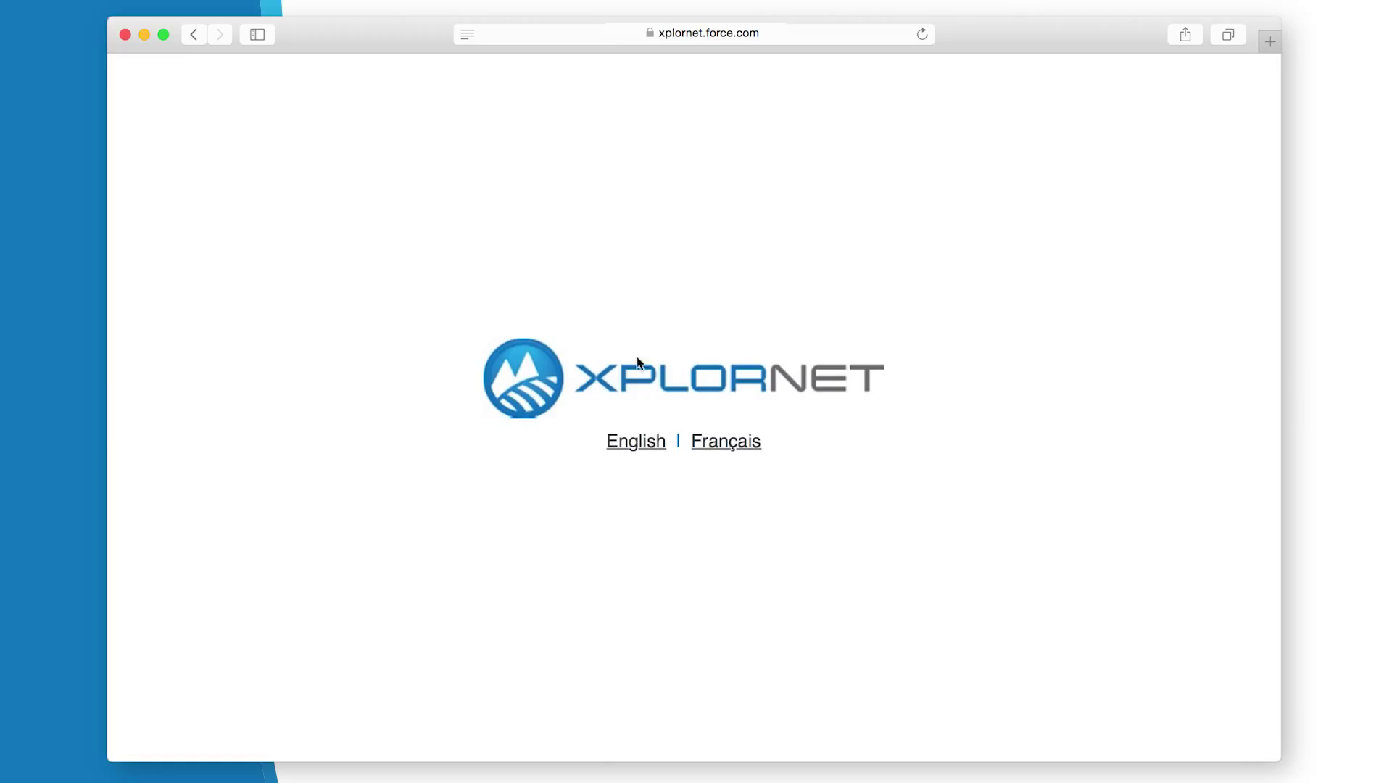
pyautogui.click(645, 447)
pyautogui.click(534, 541)
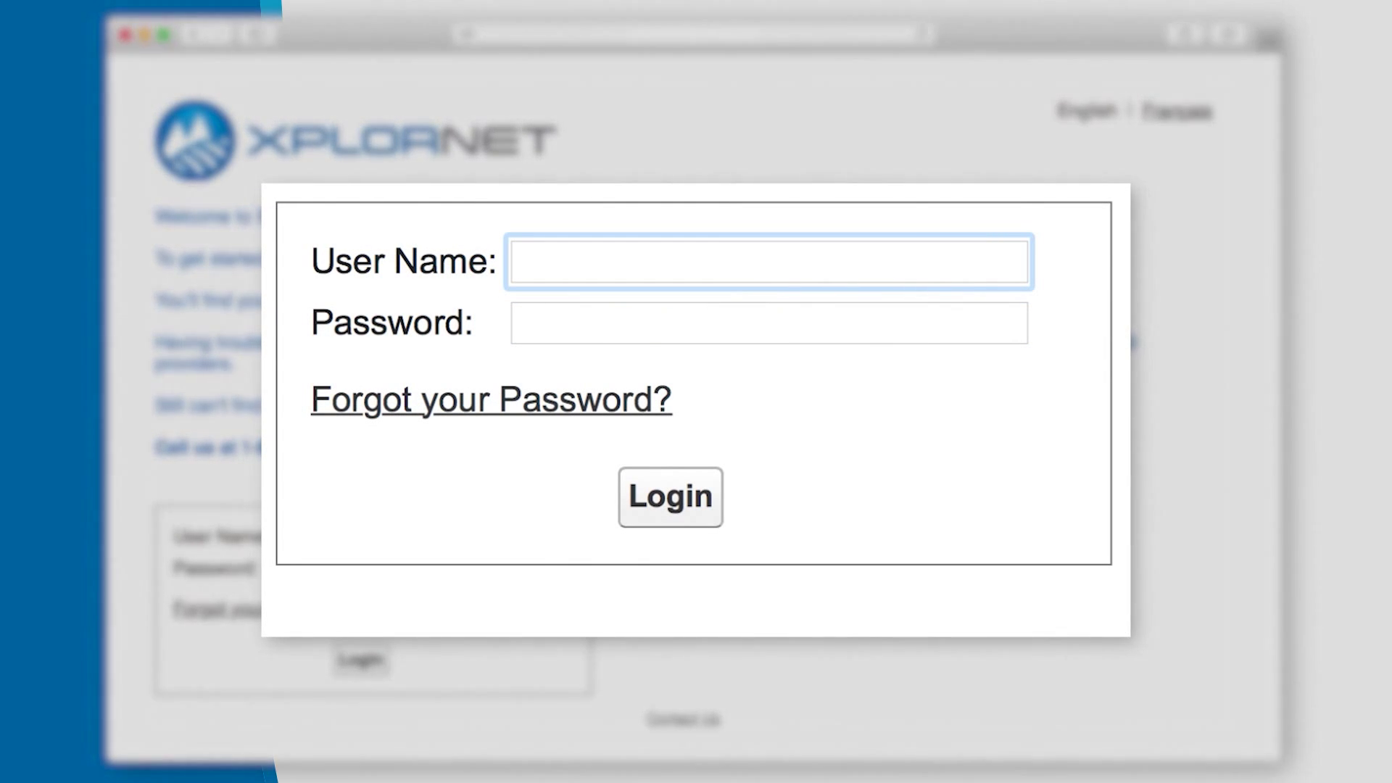
pyautogui.write('jon.')
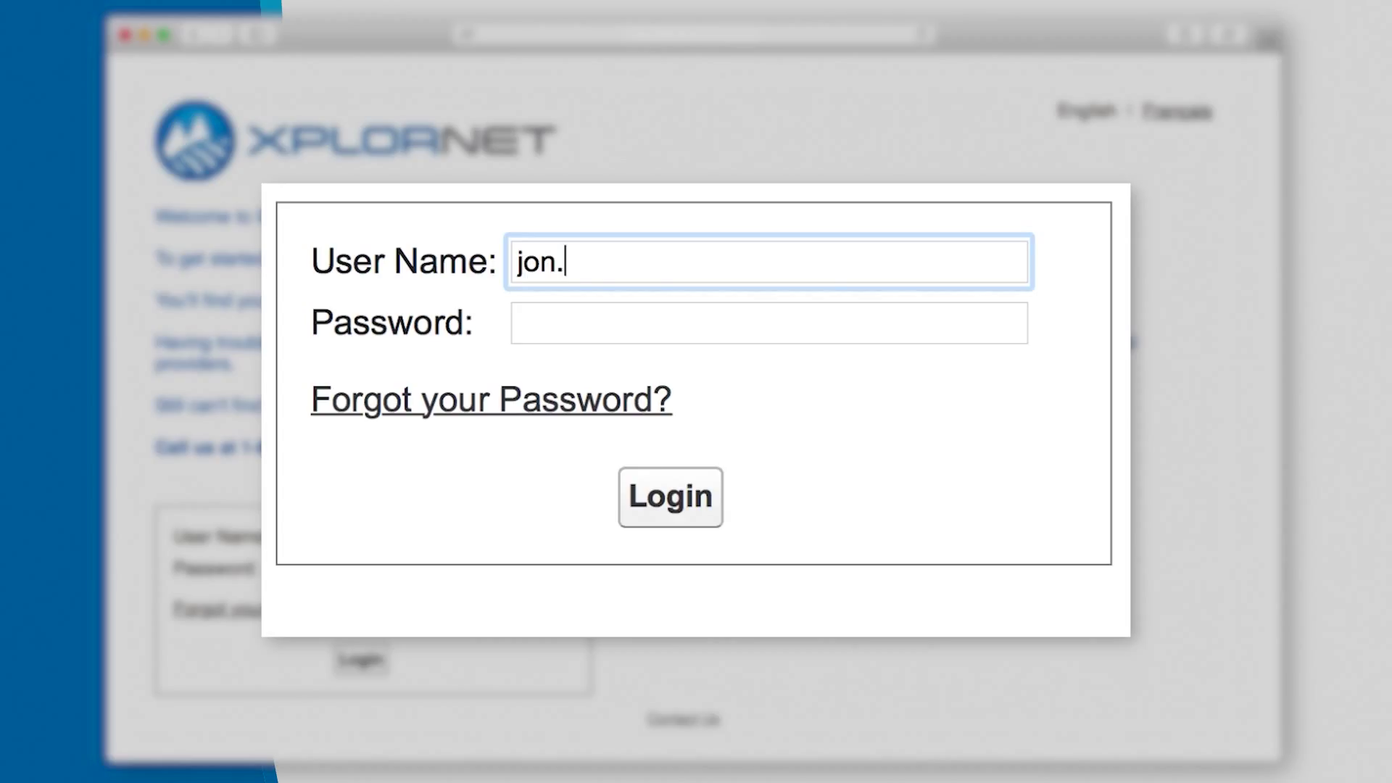
pyautogui.write('smith@test.')
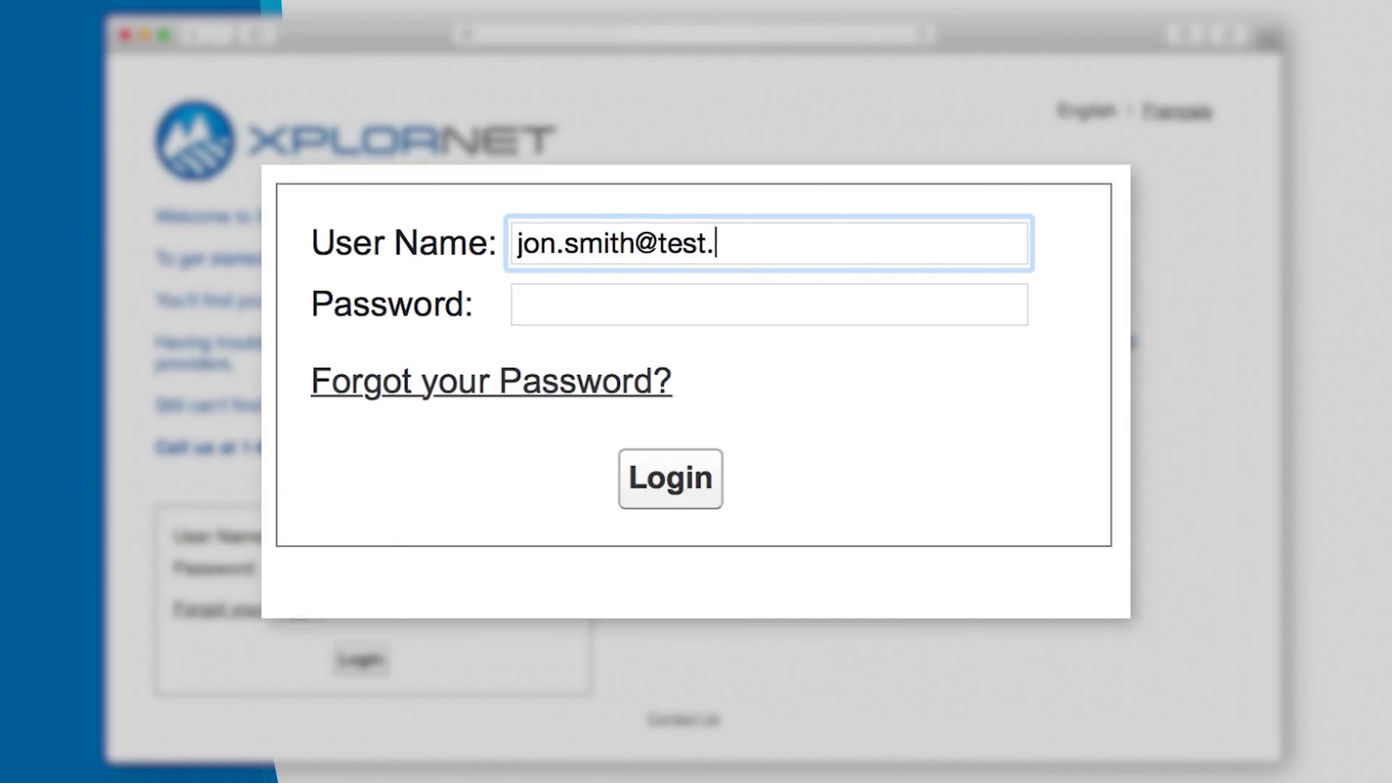
pyautogui.write('com')
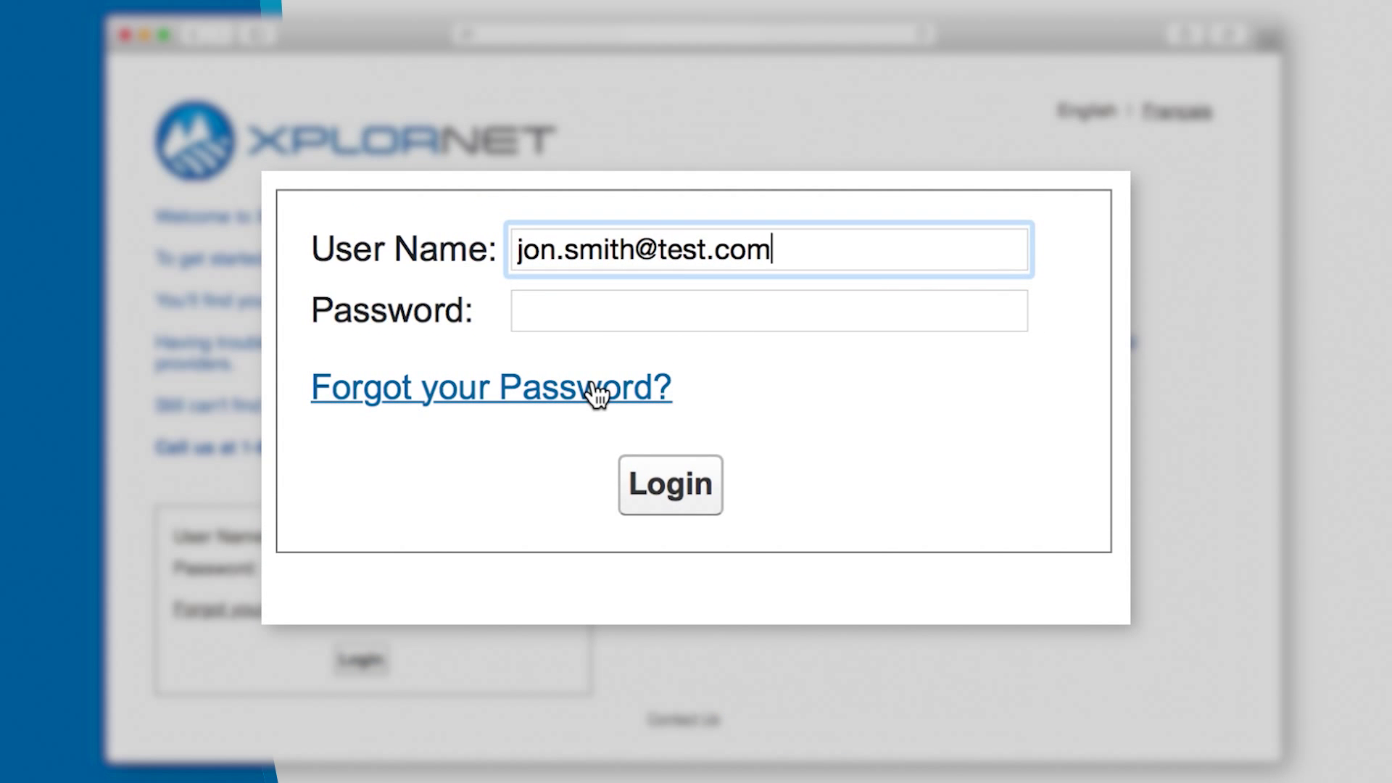
# Use 'Forgot your Password?' to have a new password emailed for the entered user name
pyautogui.click(596, 391)
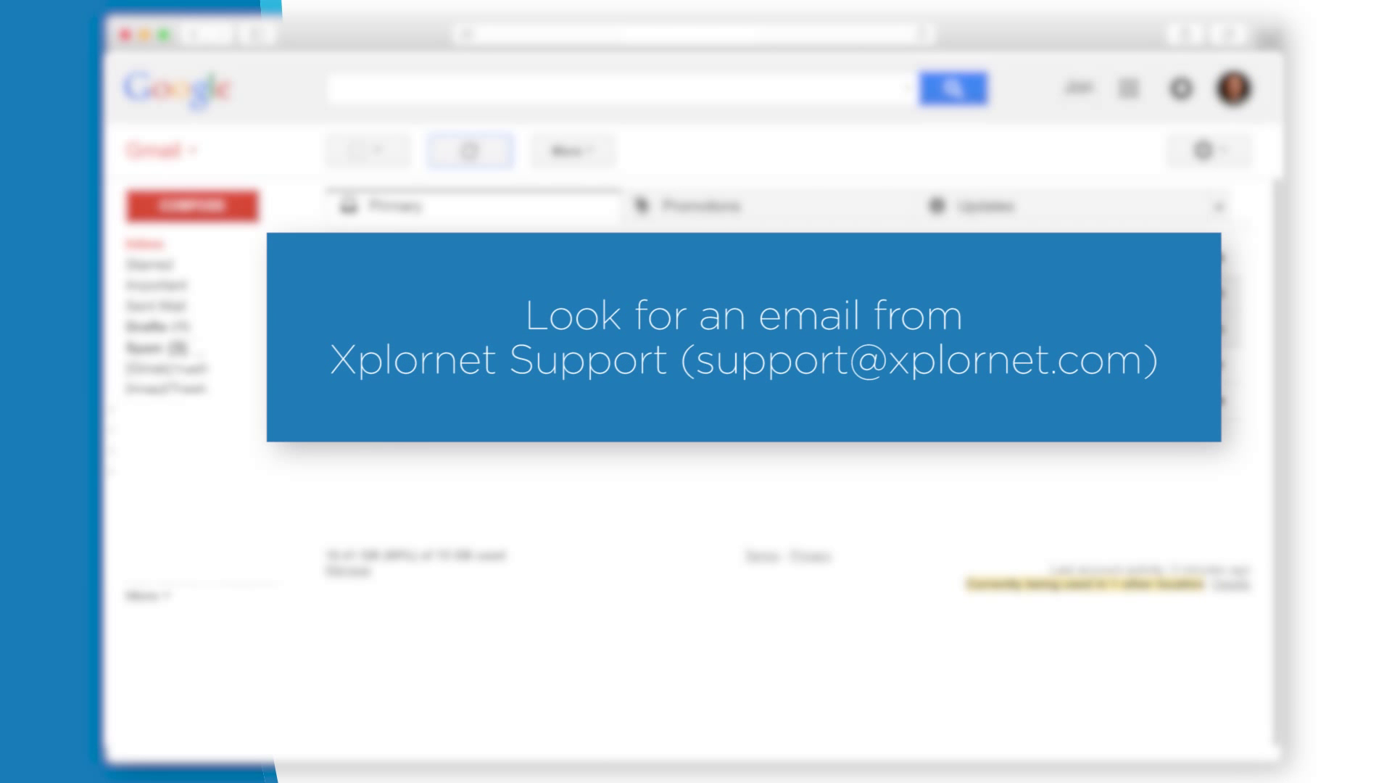
# Open the Xplornet Support 'MyXplornet Password Reset' email from Gmail's Updates tab
pyautogui.click(1061, 211)
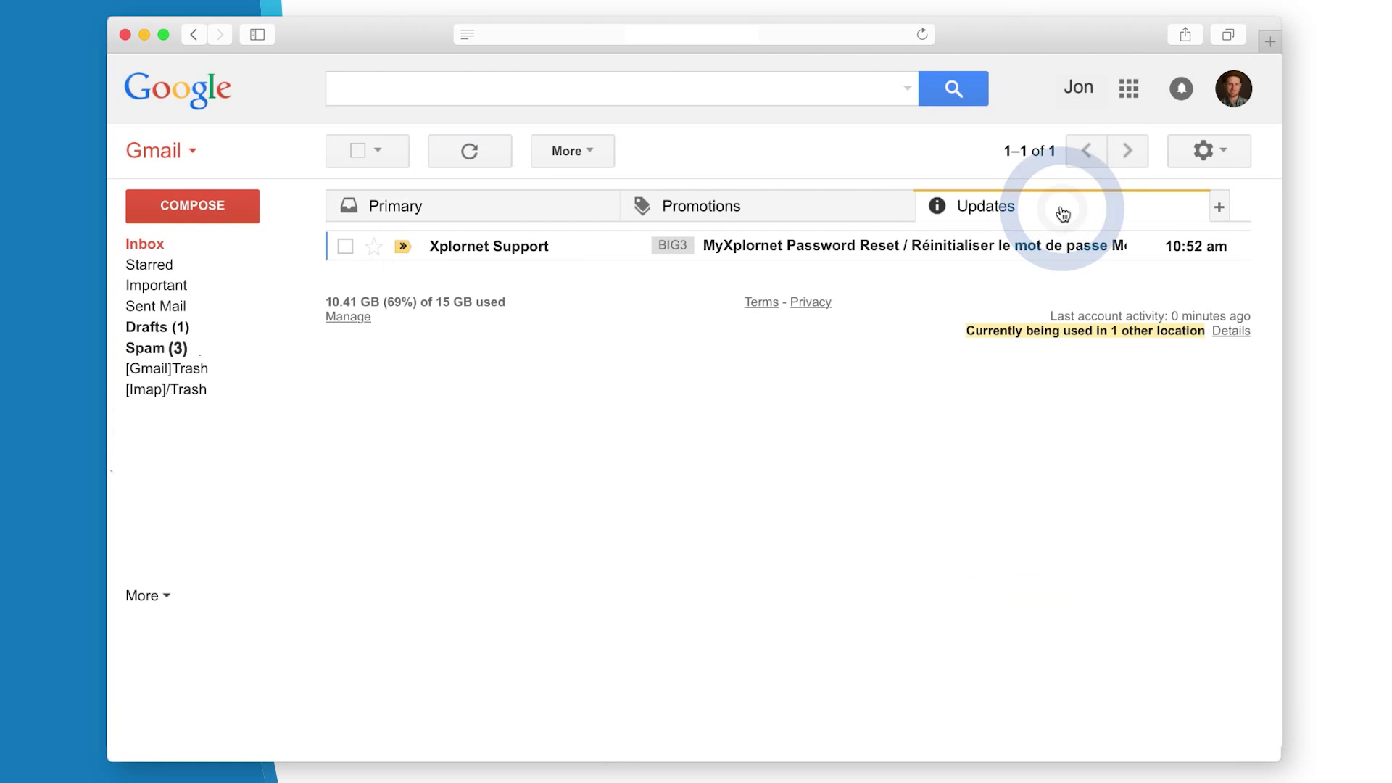
pyautogui.moveTo(815, 246)
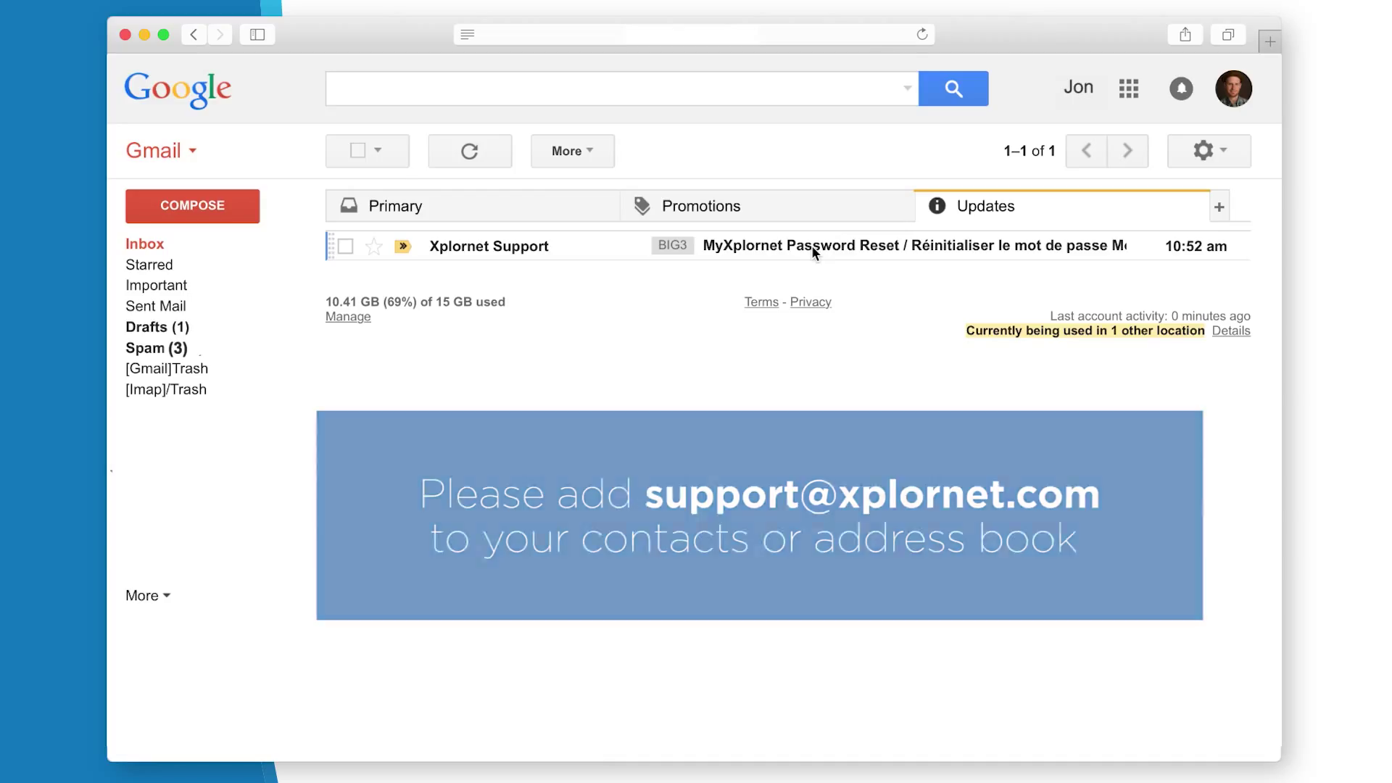
pyautogui.click(812, 246)
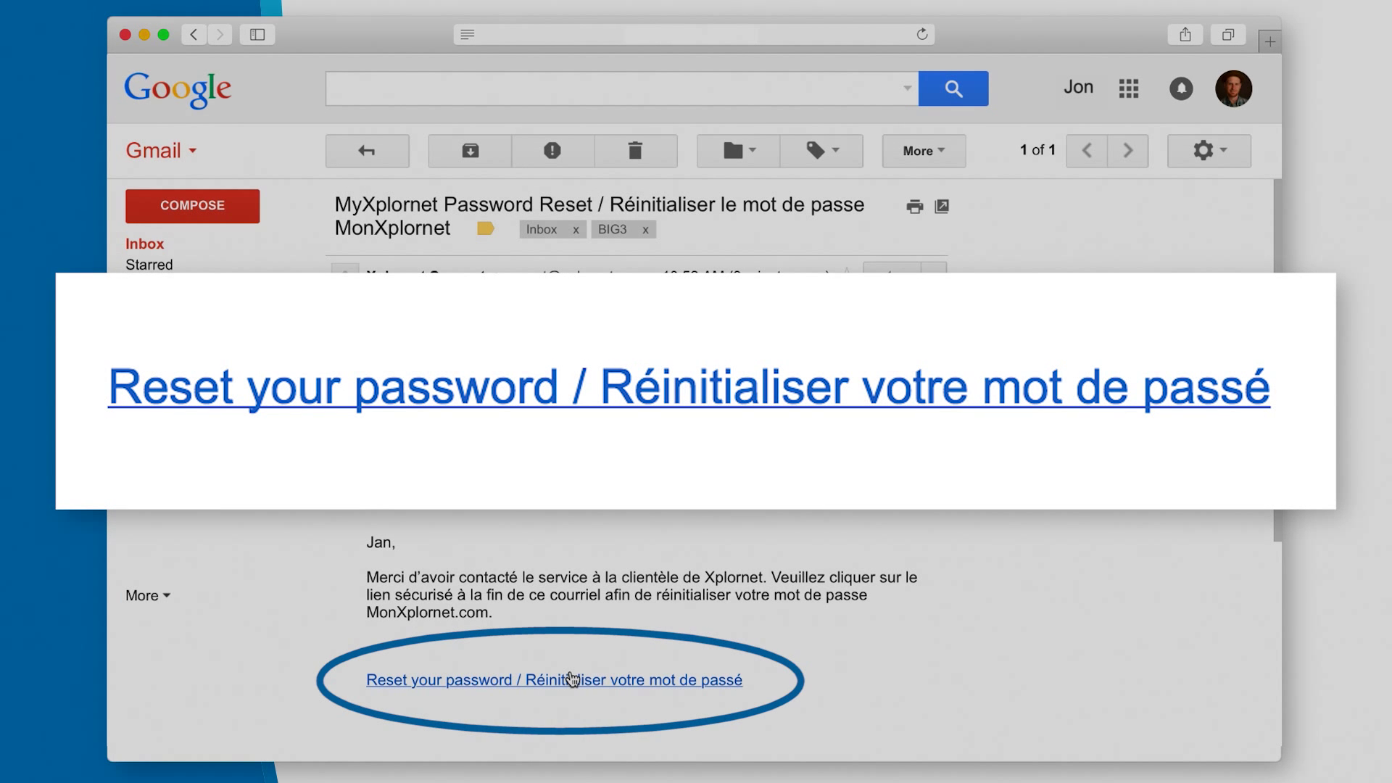
# Follow the email's 'Reset your password' link to the Change Password page
pyautogui.click(571, 678)
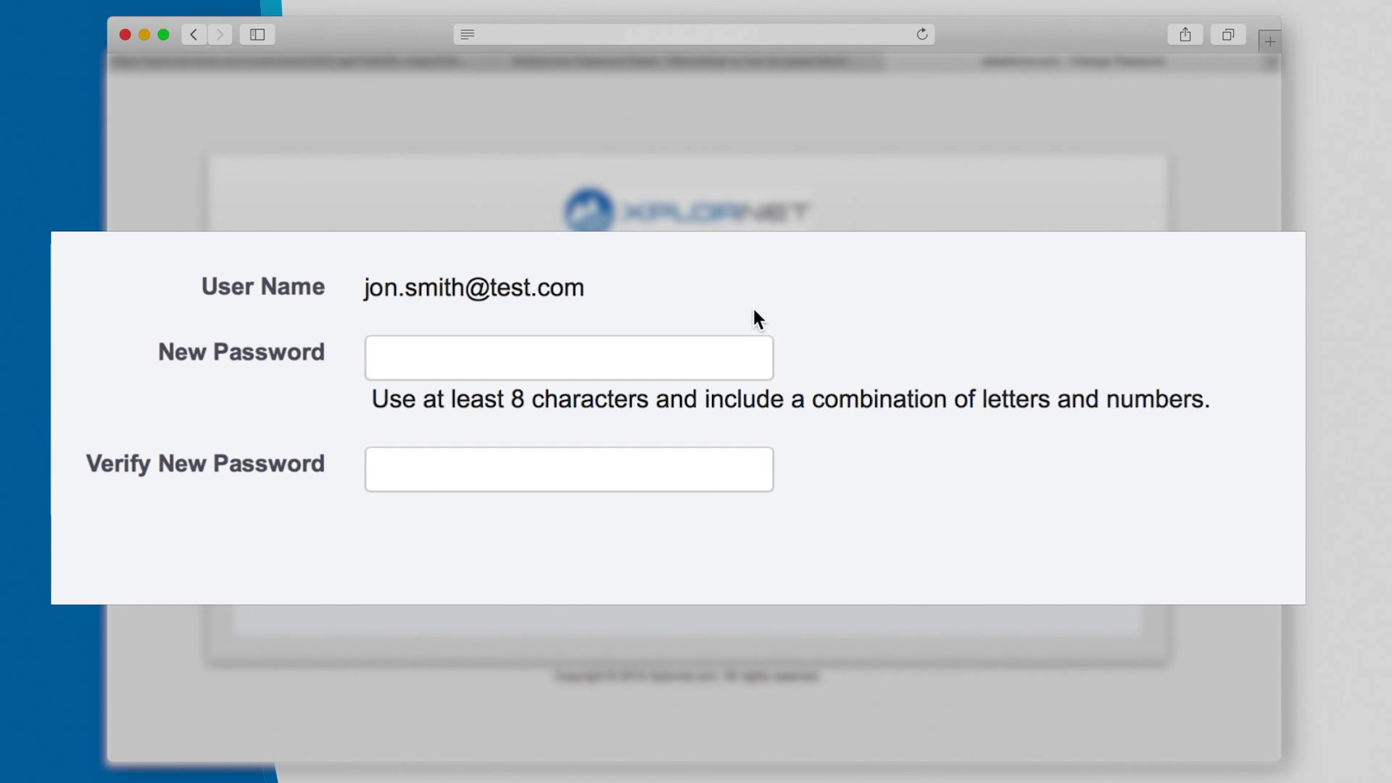
# Enter a new password in the New Password field until it rates Strong
pyautogui.click(736, 356)
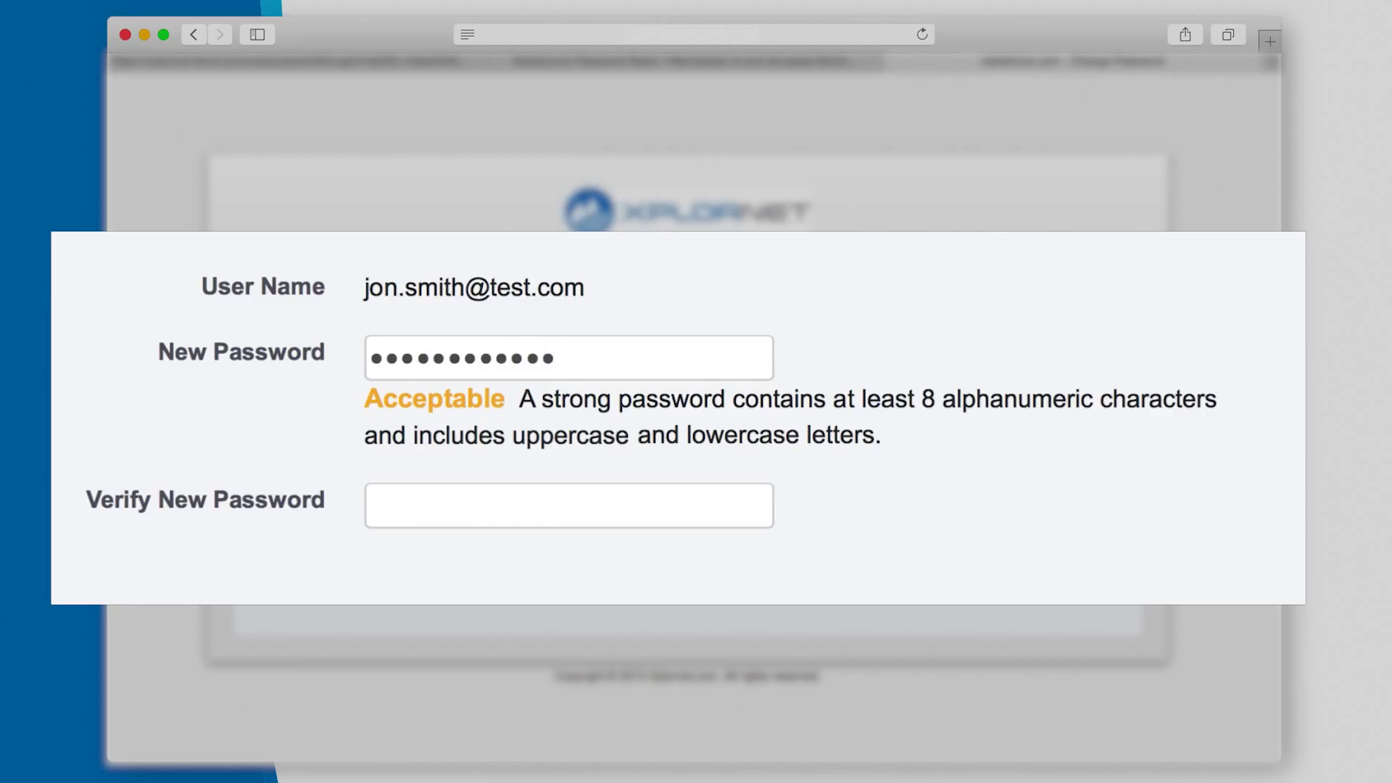
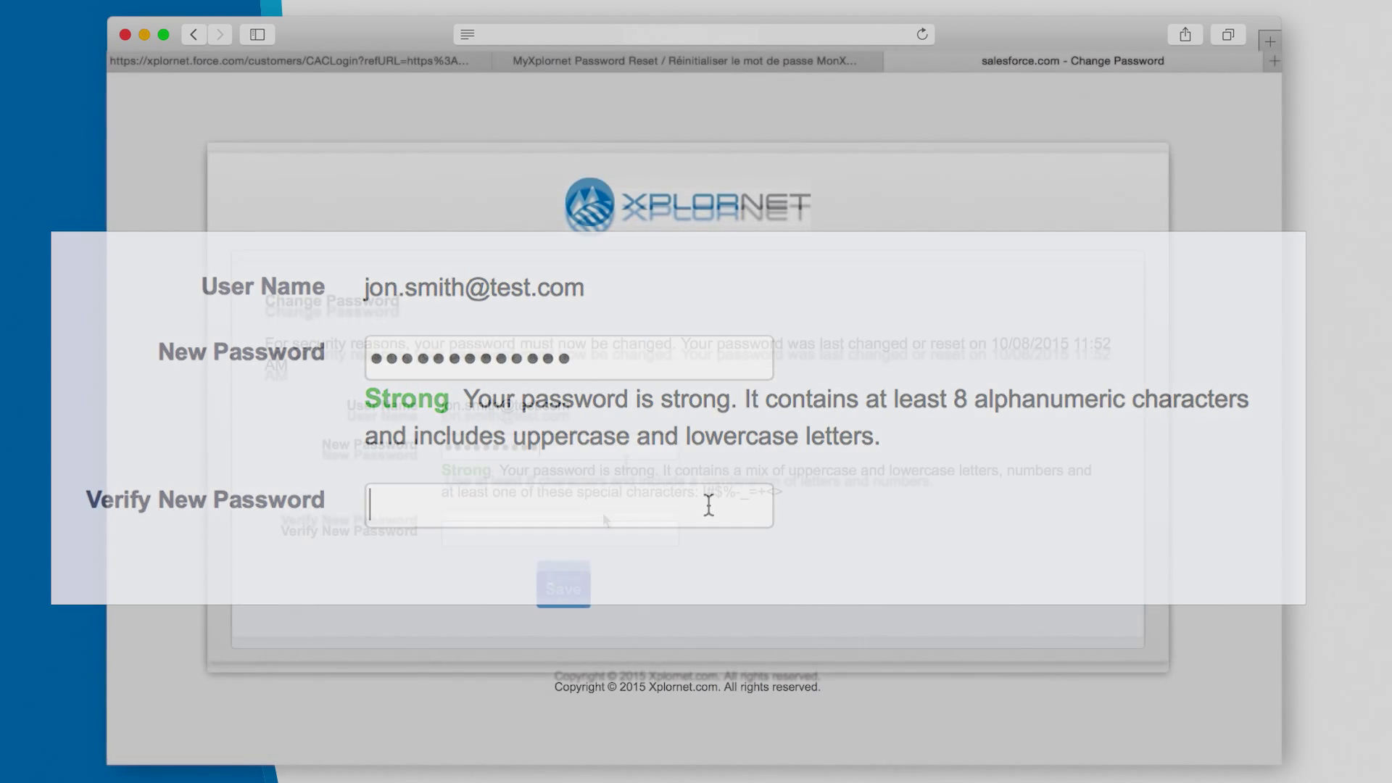
pyautogui.click(605, 528)
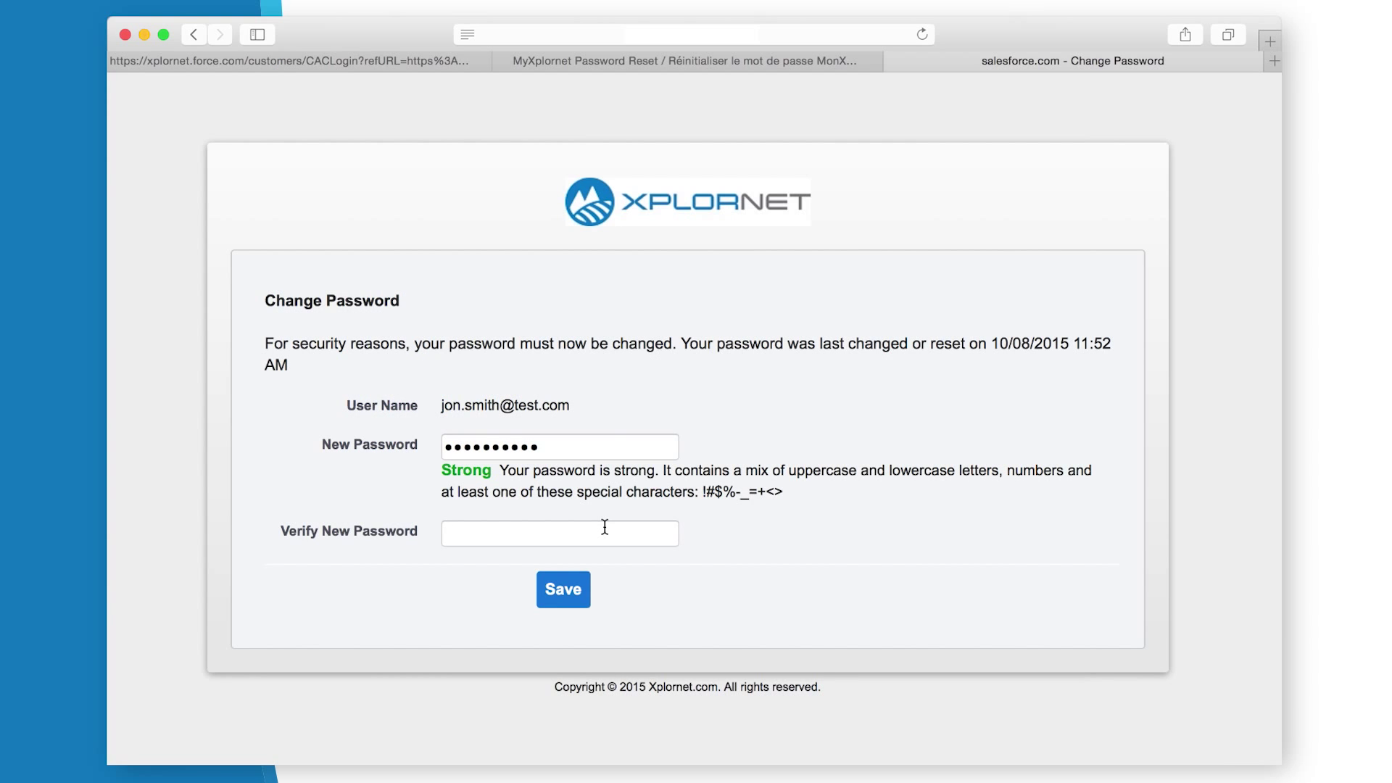
pyautogui.write('••••')
pyautogui.write('•••••')
pyautogui.write('•')
# Save the matching verified password to reach the account home page
pyautogui.click(576, 599)
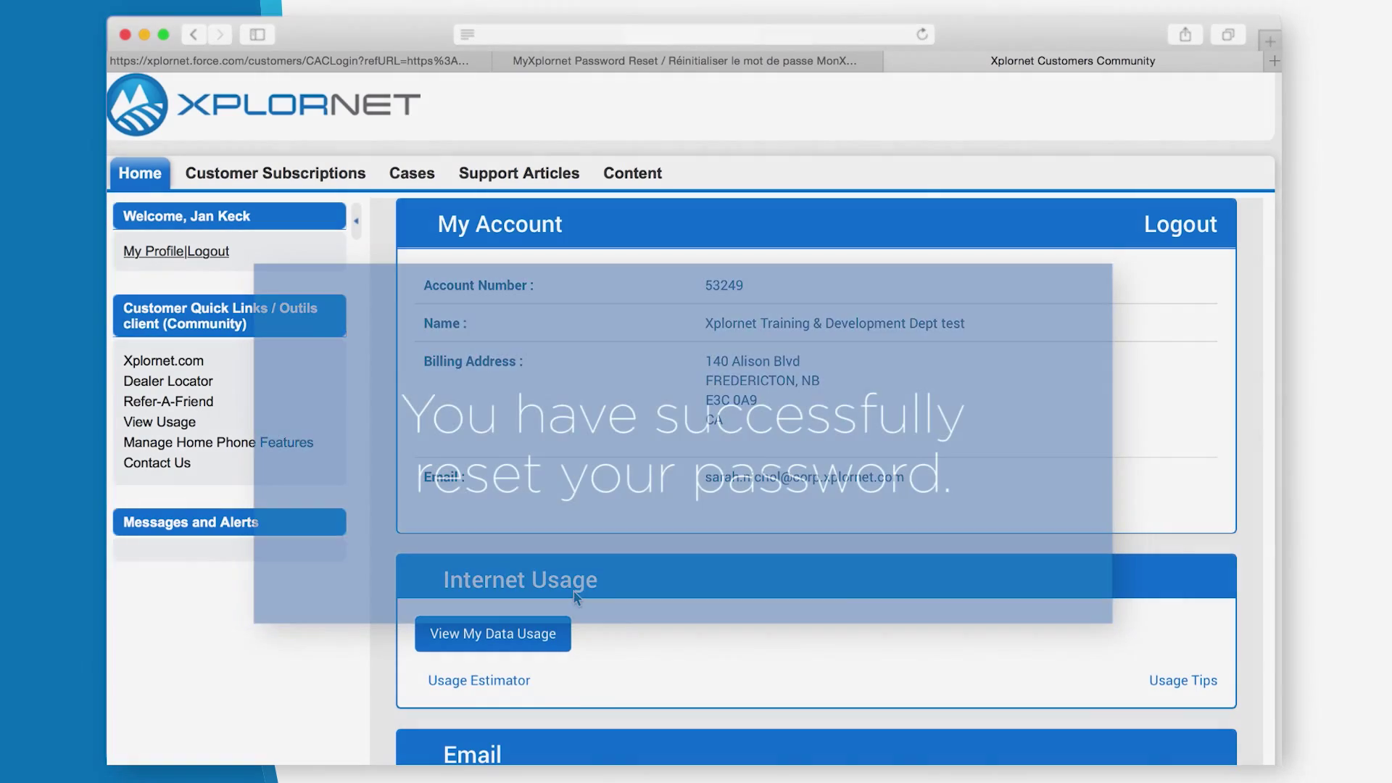